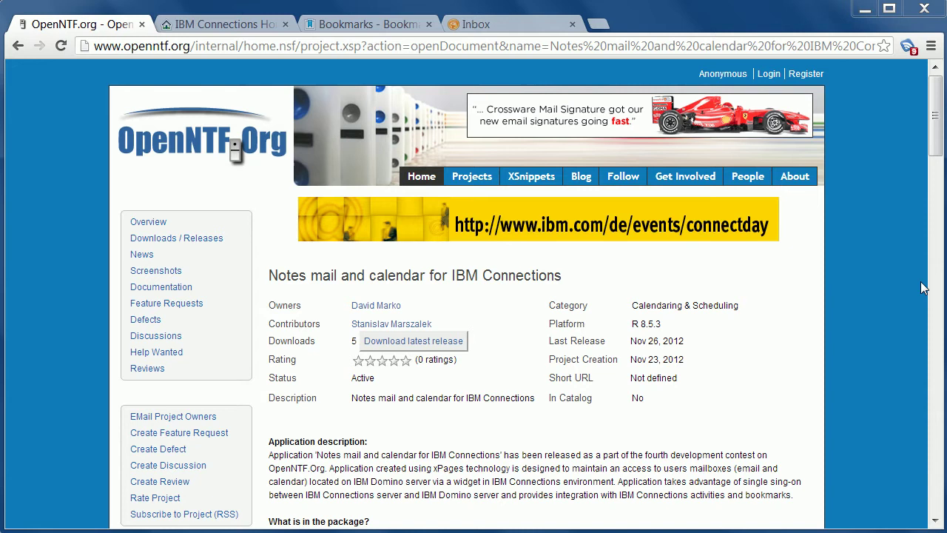
# Step: Switch to the IBM Connections Home tab and show the Sent mail folder
pyautogui.moveTo(936, 123); pyautogui.dragTo(924, 252)
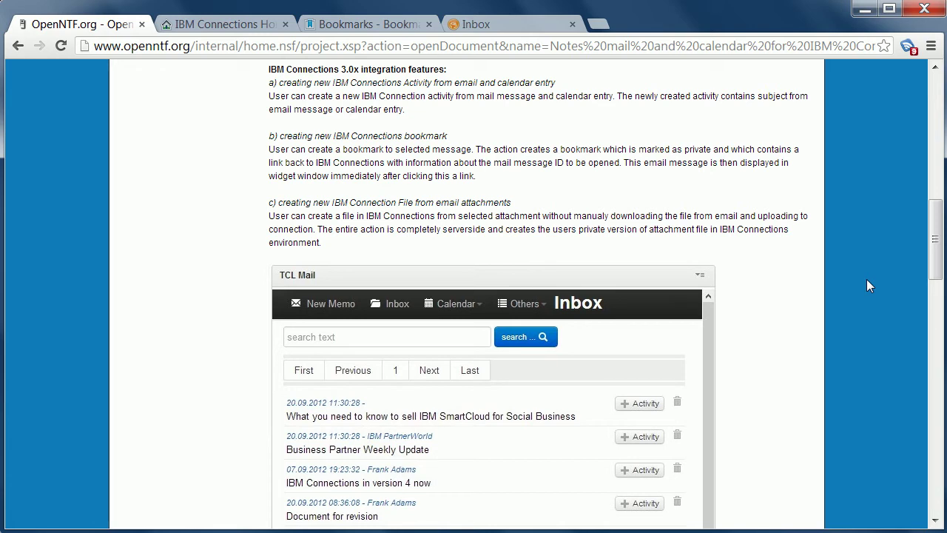
pyautogui.click(216, 27)
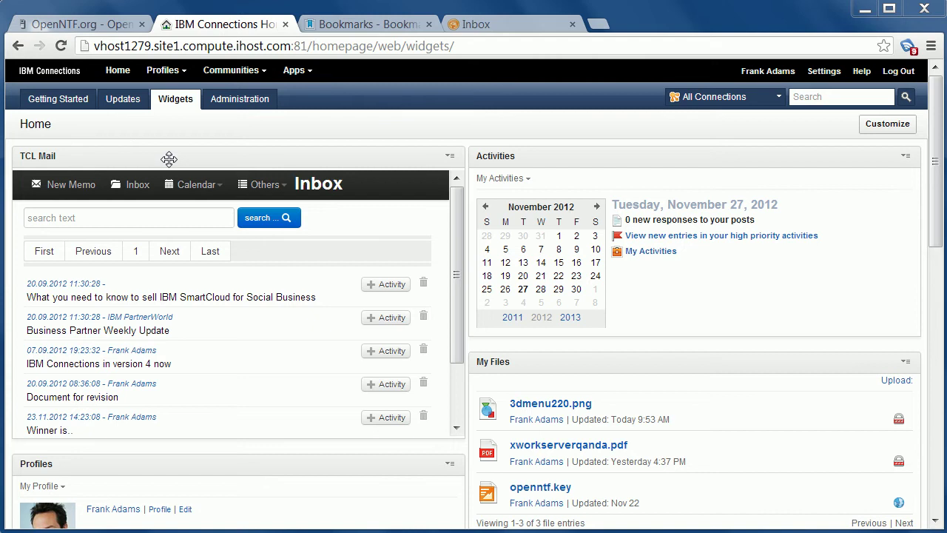
pyautogui.click(283, 194)
pyautogui.click(258, 237)
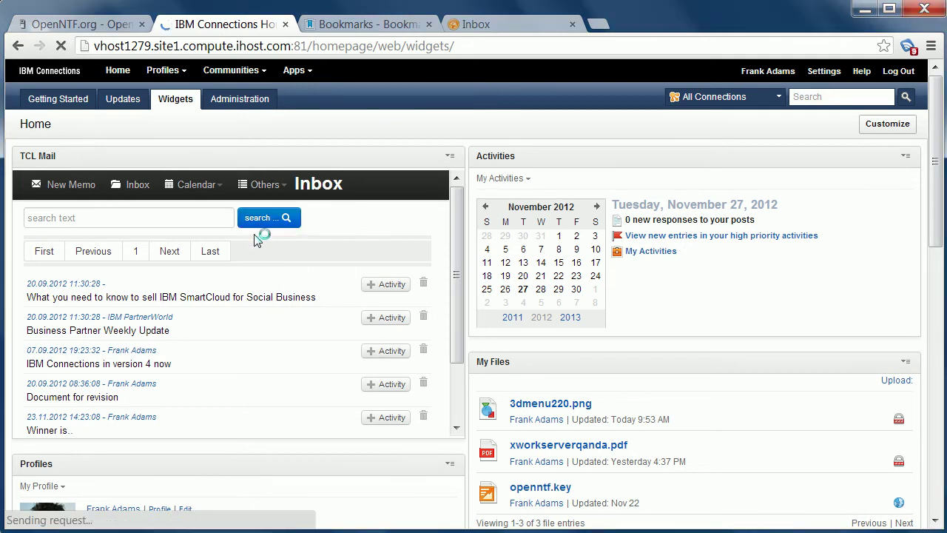
# Step: Start a new memo with the suggested contact address as its recipient
pyautogui.click(60, 193)
pyautogui.click(96, 258)
pyautogui.write('f')
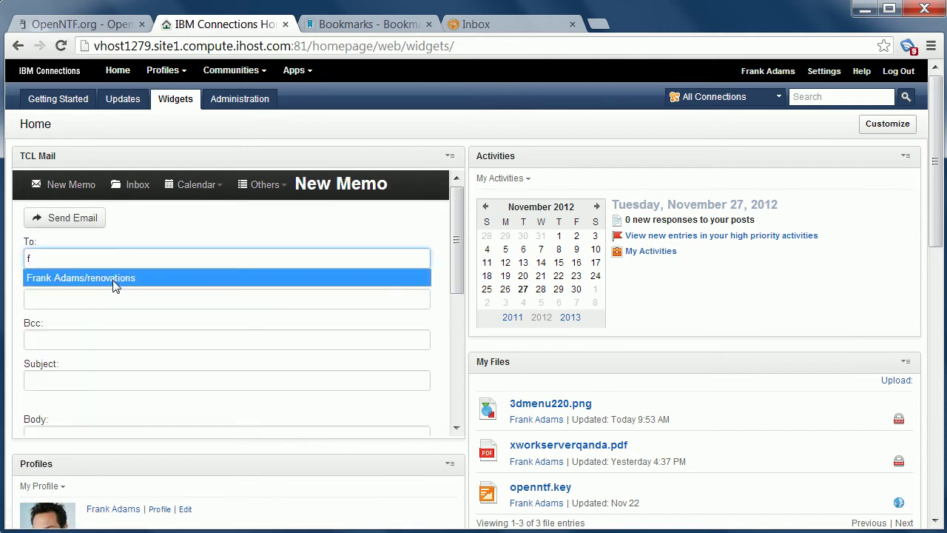
pyautogui.click(115, 279)
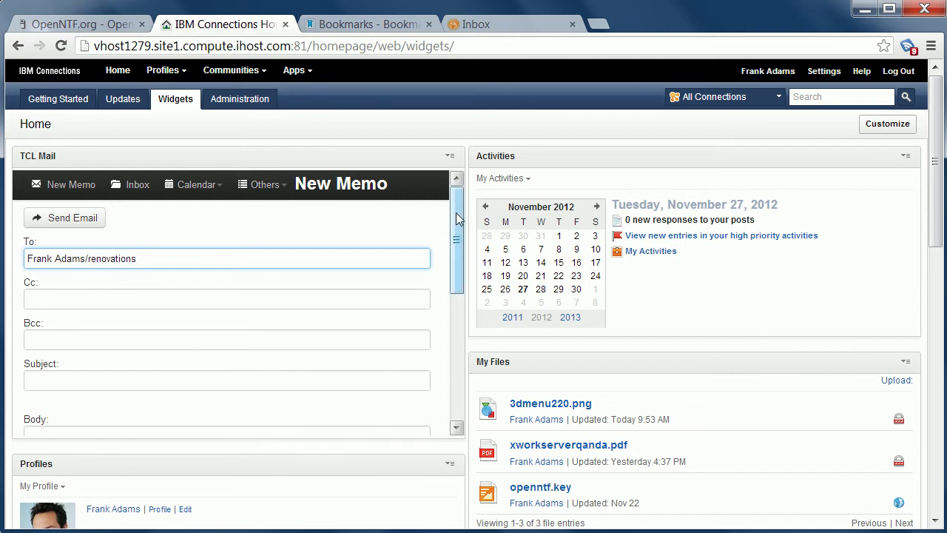
pyautogui.moveTo(457, 216)
pyautogui.mouseDown()
pyautogui.moveTo(437, 370)
pyautogui.moveTo(422, 204)
pyautogui.mouseUp()
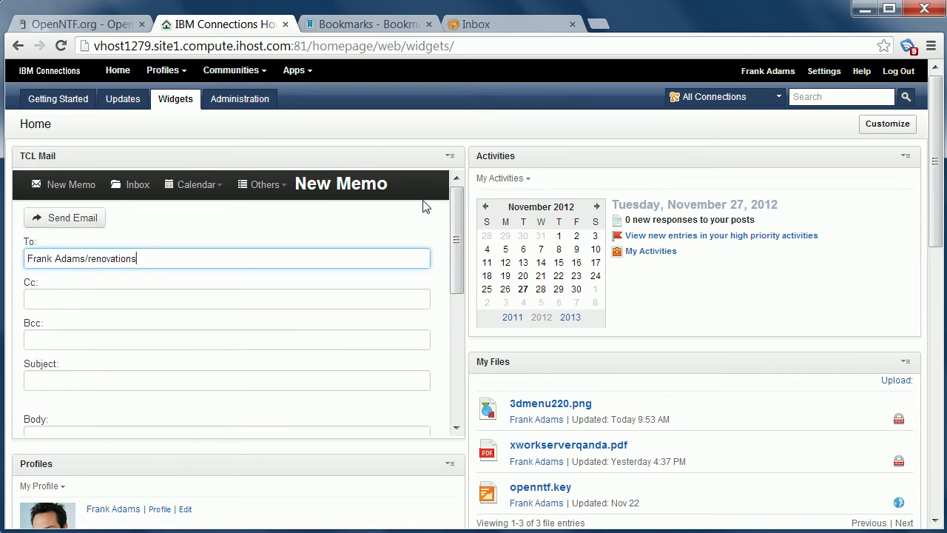
# Step: Reply to 'Document for revision' from the Inbox and replace its subject with 'Contest'
pyautogui.click(139, 186)
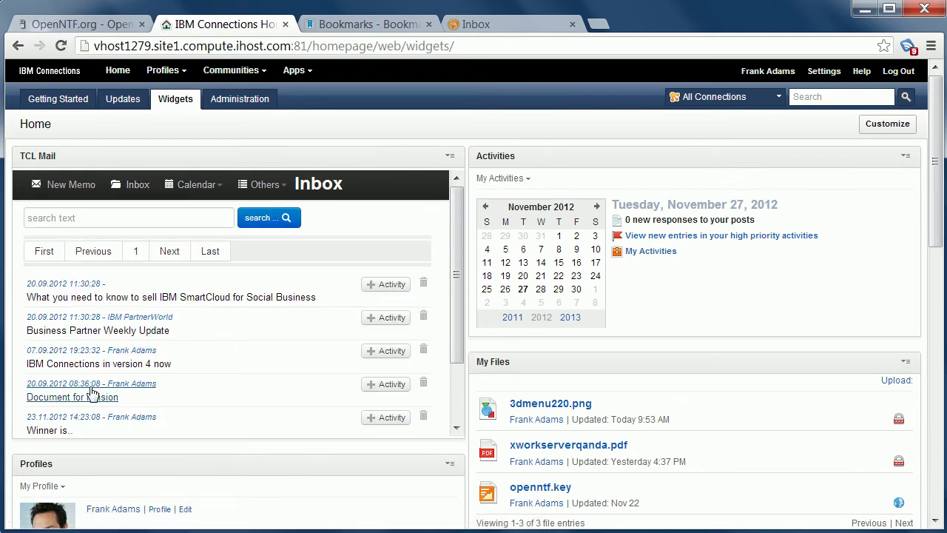
pyautogui.click(92, 394)
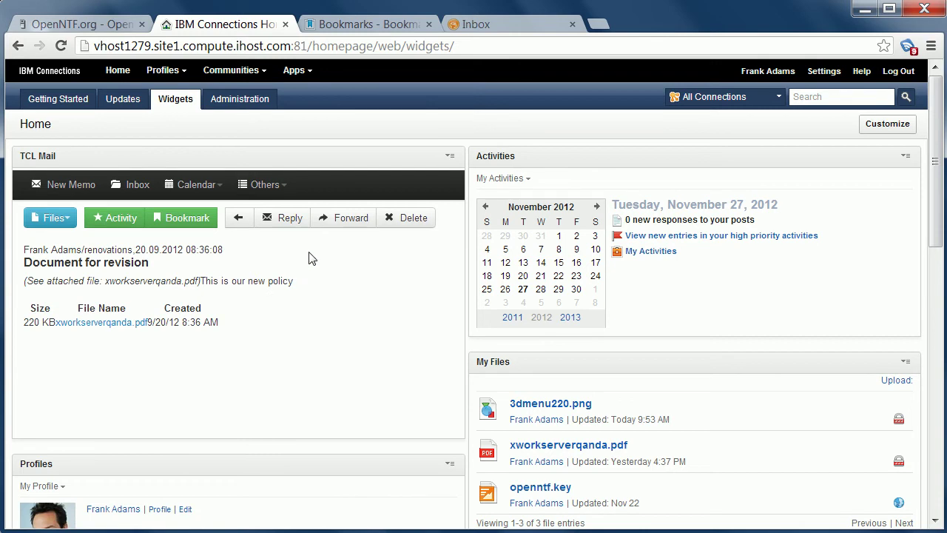
pyautogui.click(281, 219)
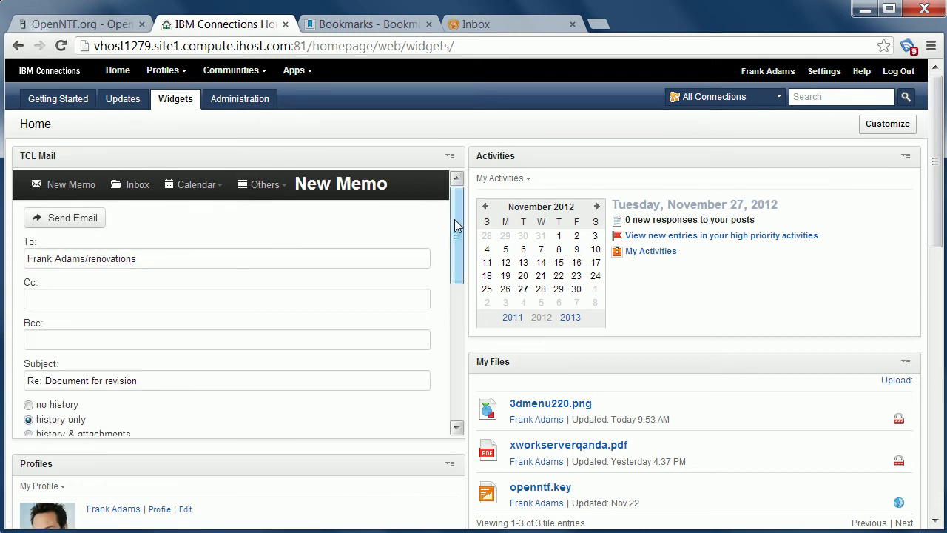
pyautogui.moveTo(453, 235); pyautogui.dragTo(453, 252)
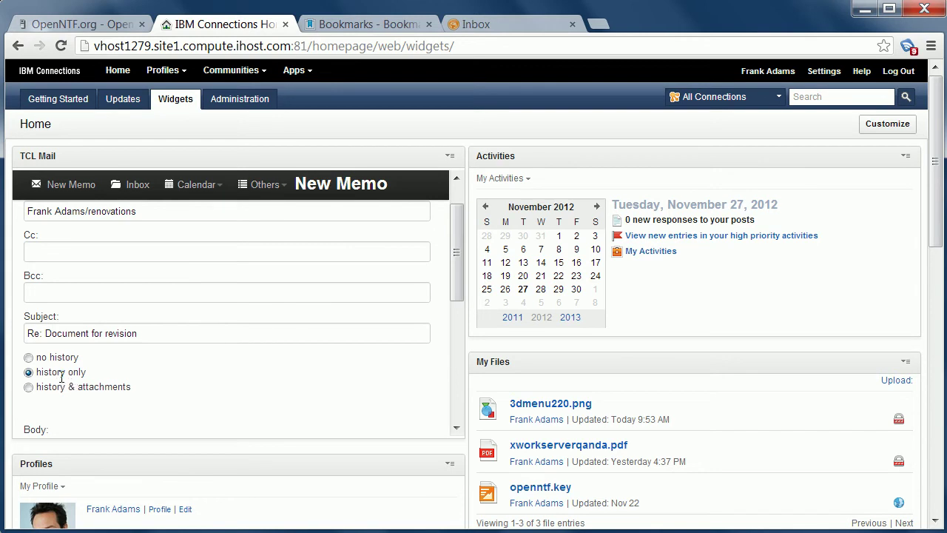
pyautogui.moveTo(176, 329); pyautogui.dragTo(24, 332)
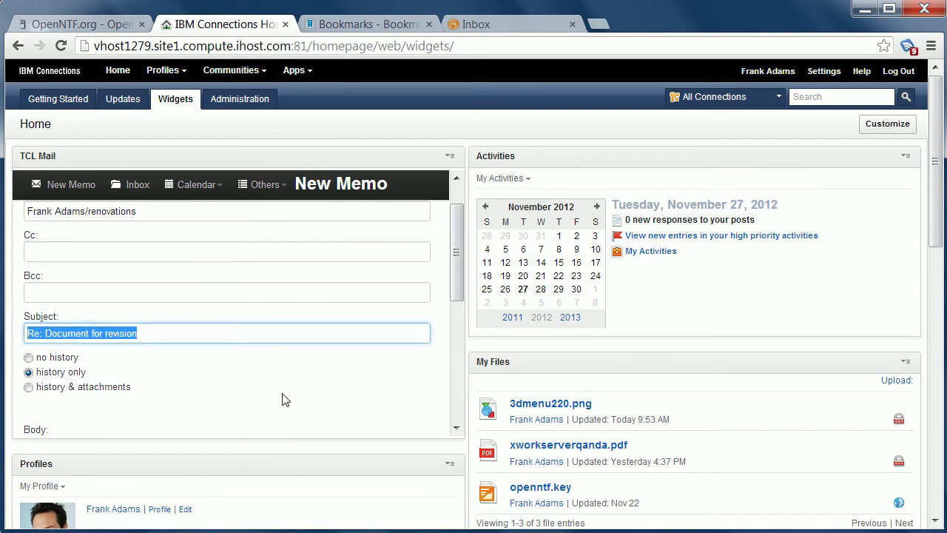
pyautogui.write('Contest')
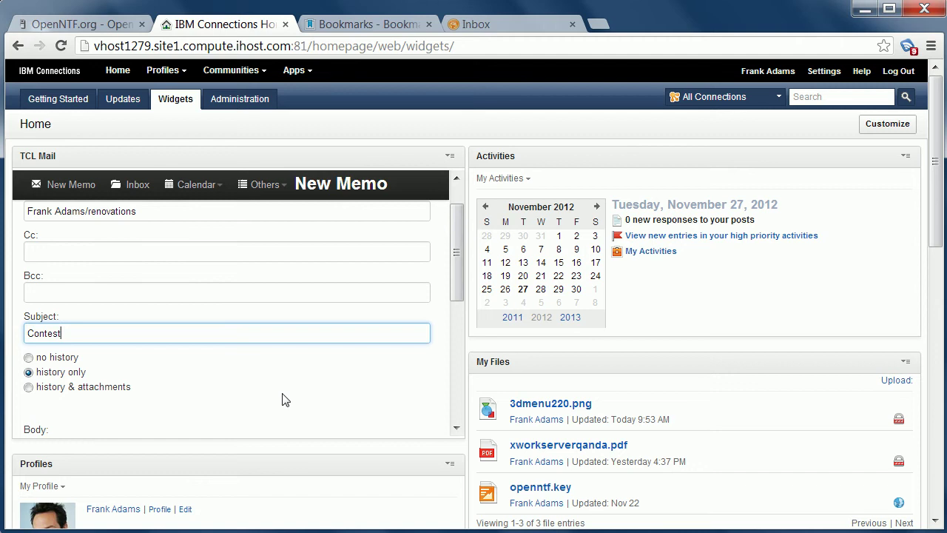
pyautogui.moveTo(456, 275); pyautogui.dragTo(446, 402)
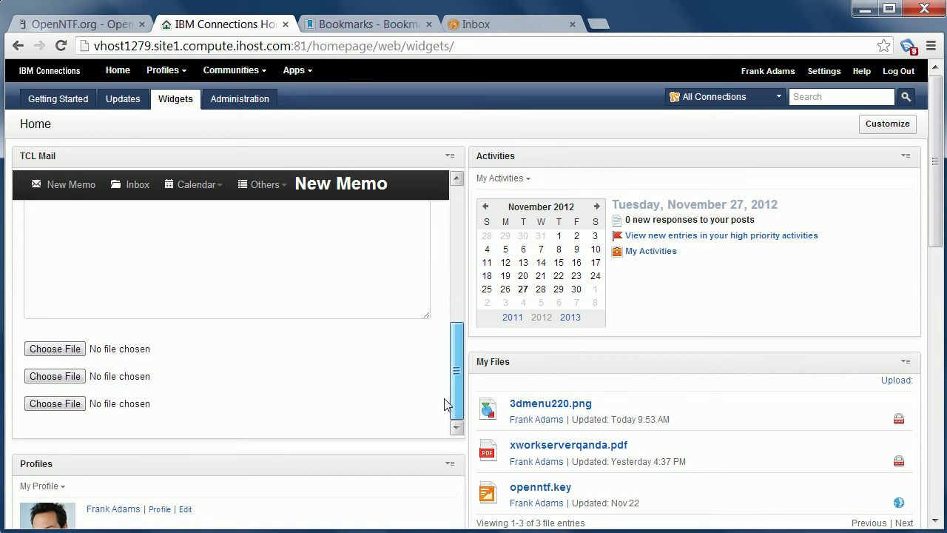
# Step: Attach Annotations220.png to the Contest reply, send it, and find it in the Inbox
pyautogui.click(59, 355)
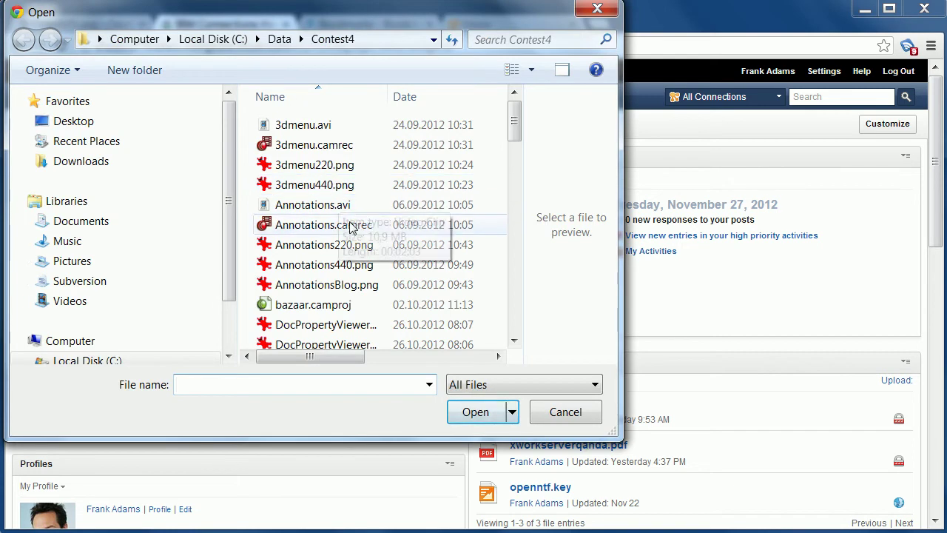
pyautogui.doubleClick(307, 253)
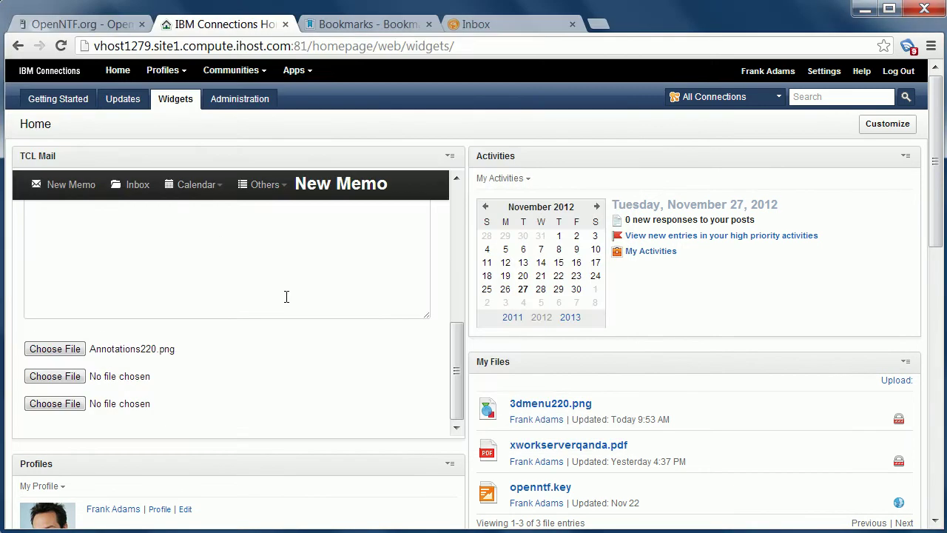
pyautogui.moveTo(447, 392); pyautogui.dragTo(454, 215)
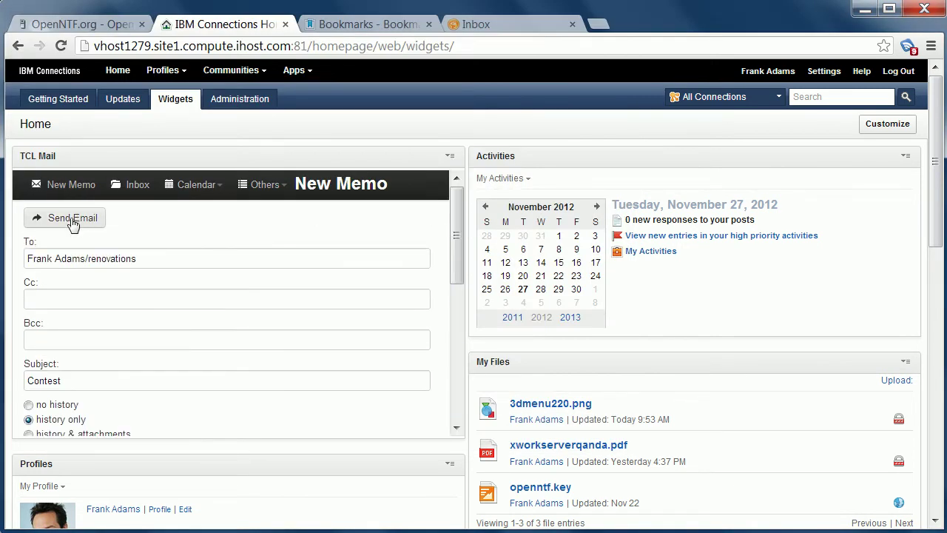
pyautogui.click(72, 219)
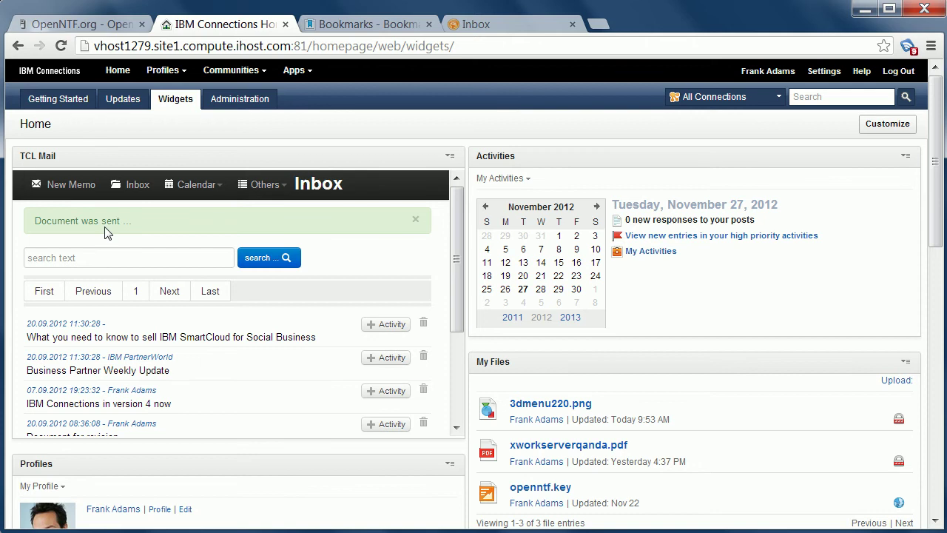
pyautogui.click(136, 185)
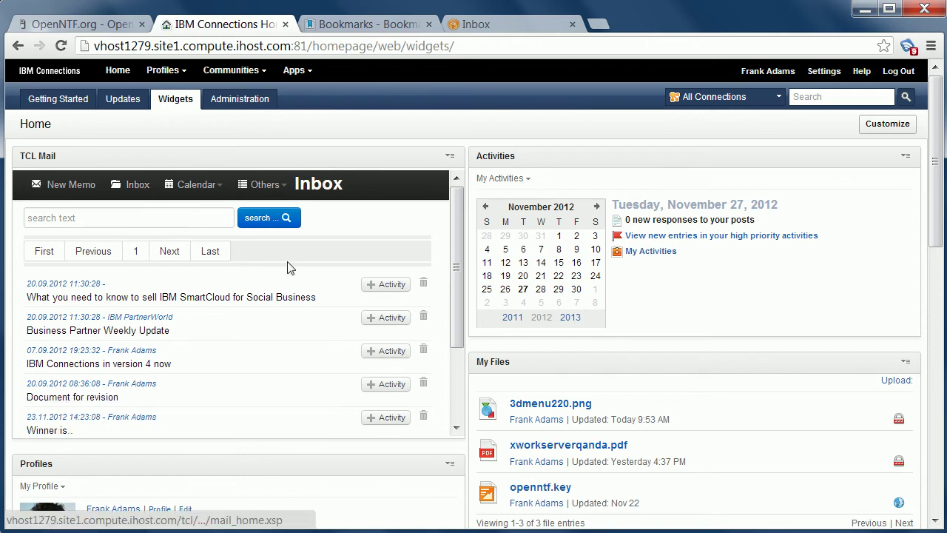
pyautogui.moveTo(453, 216); pyautogui.dragTo(461, 319)
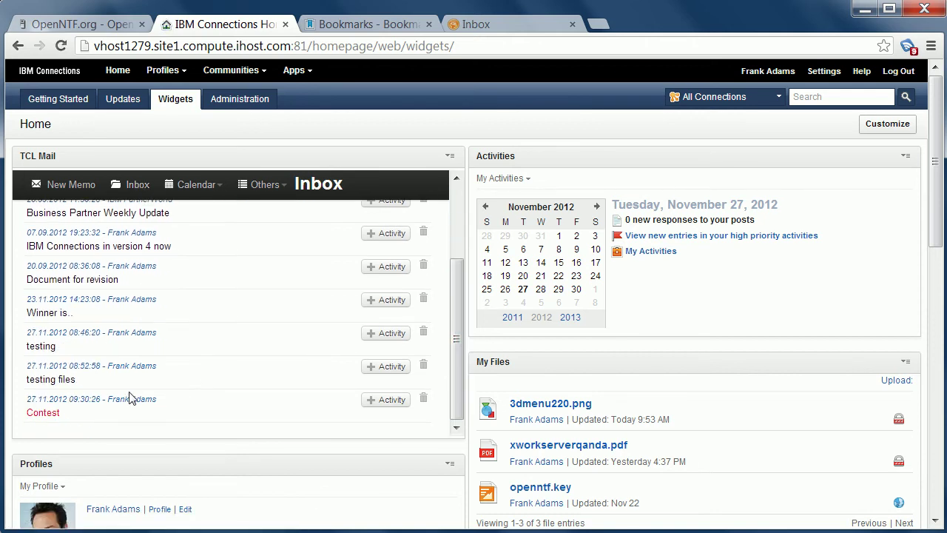
# Step: Refresh the iNotes Inbox to confirm the Contest mail arrived, then return to Connections Home
pyautogui.click(71, 410)
pyautogui.click(494, 24)
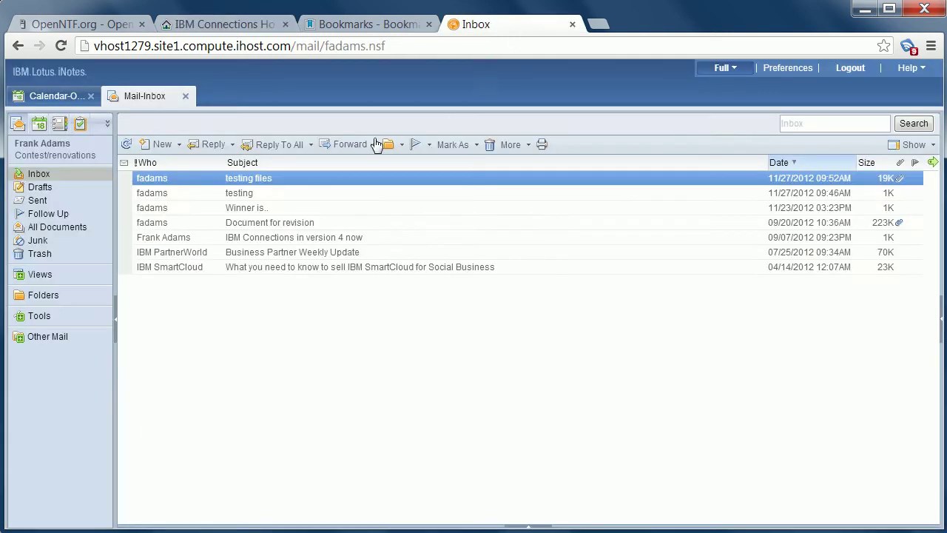
pyautogui.click(126, 144)
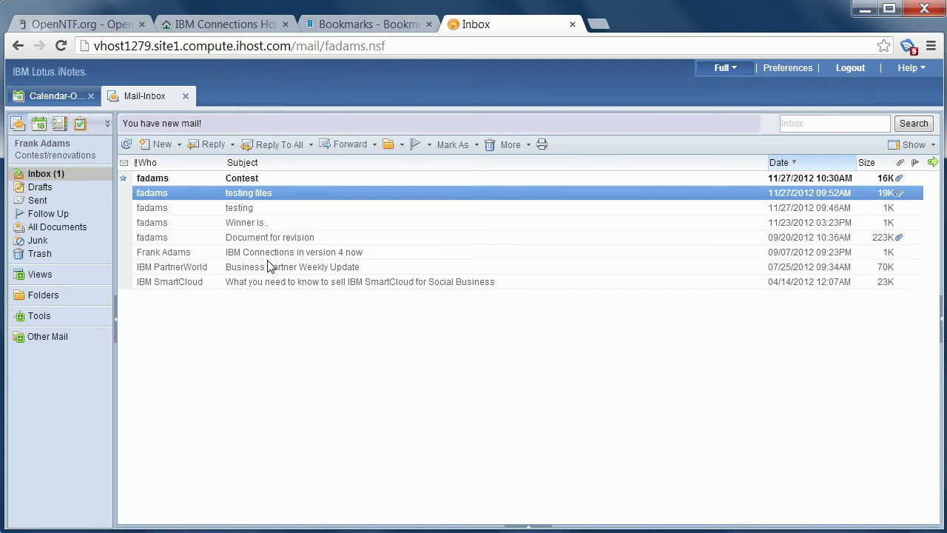
pyautogui.click(203, 26)
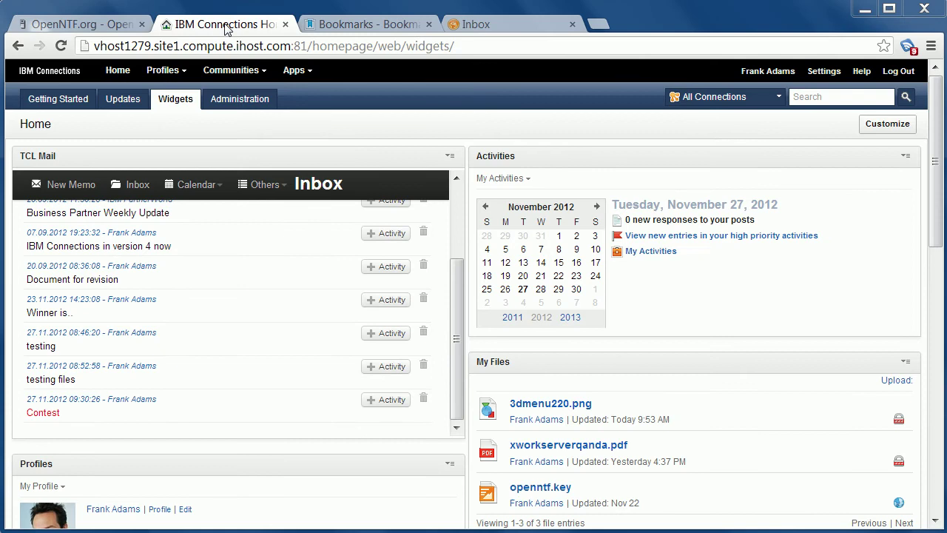
# Step: Save a 'Contest' calendar entry on Nov 27 from 10:31 to 11:31 AM
pyautogui.click(207, 185)
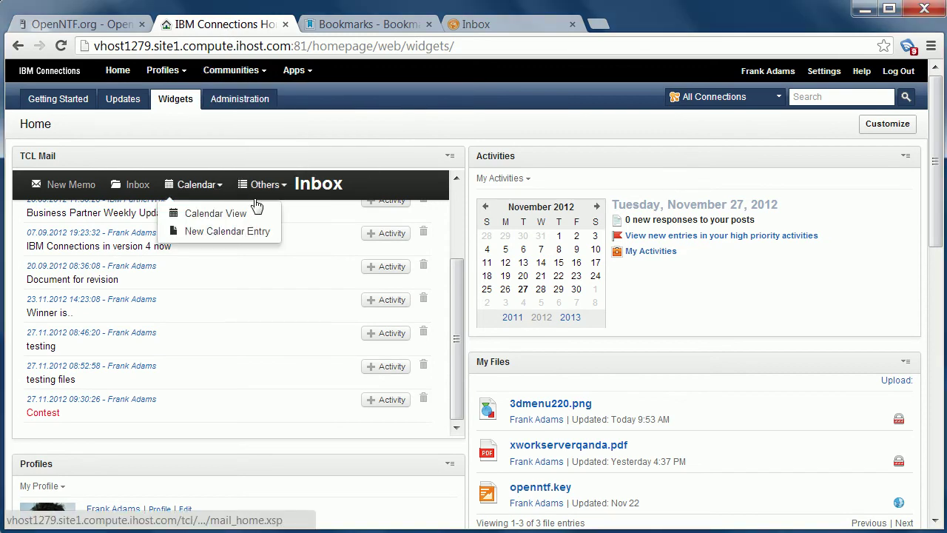
pyautogui.click(246, 232)
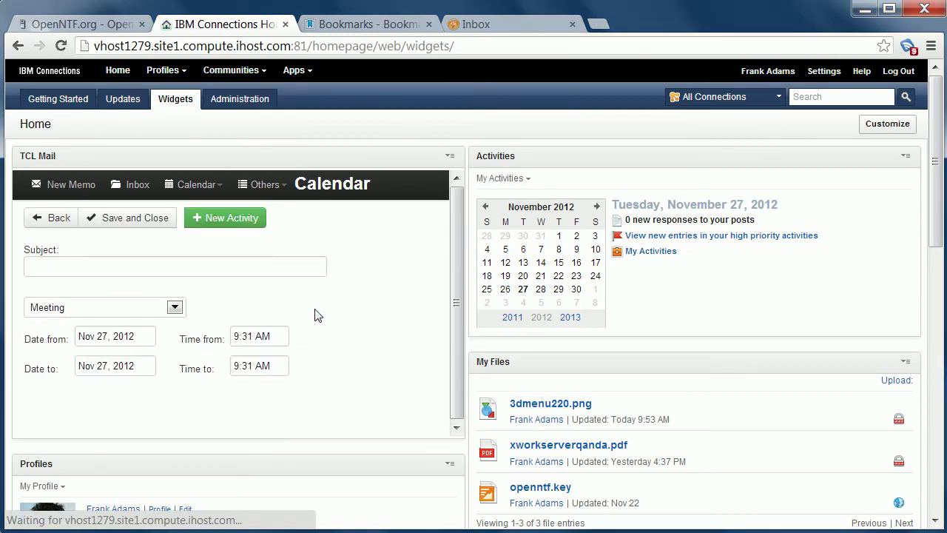
pyautogui.click(185, 268)
pyautogui.write('Contest')
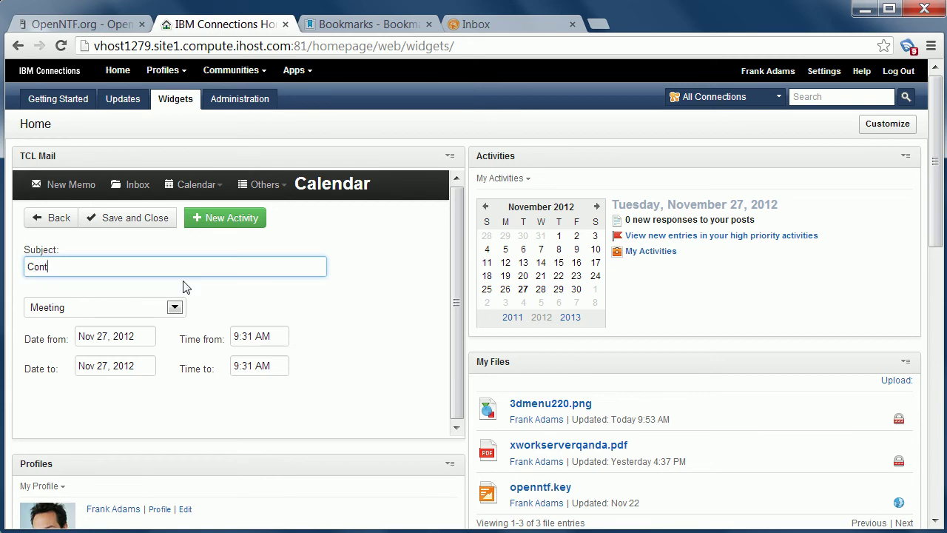
pyautogui.click(236, 336)
pyautogui.write('10')
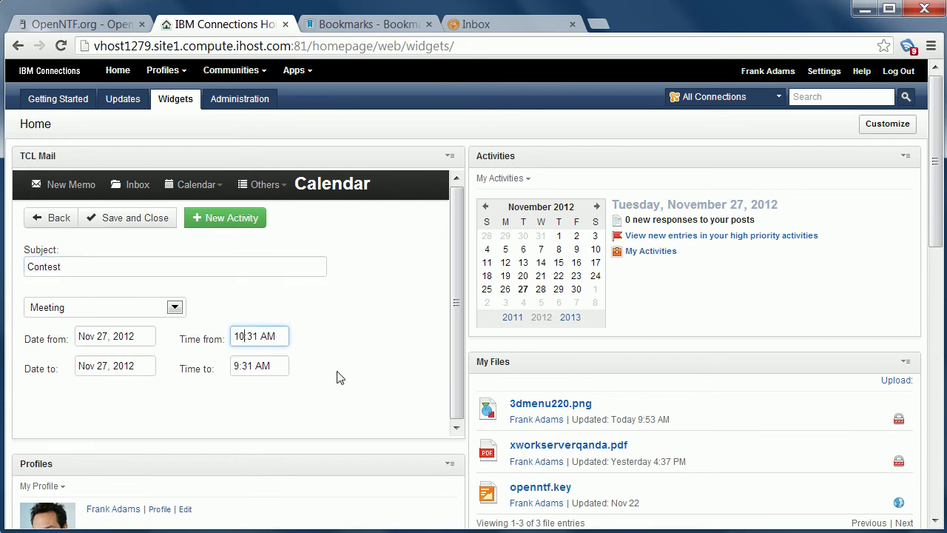
pyautogui.press('Tab')
pyautogui.press('Tab')
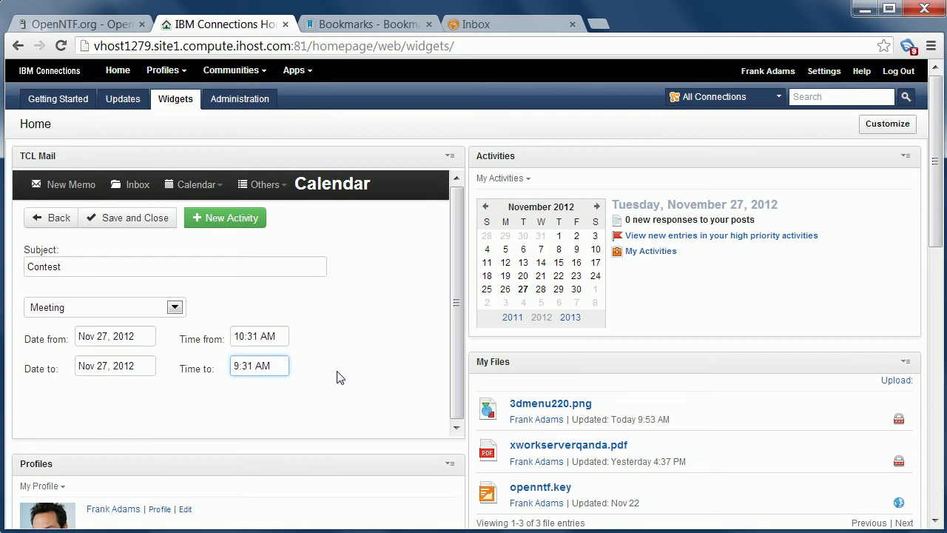
pyautogui.write('11')
pyautogui.click(115, 225)
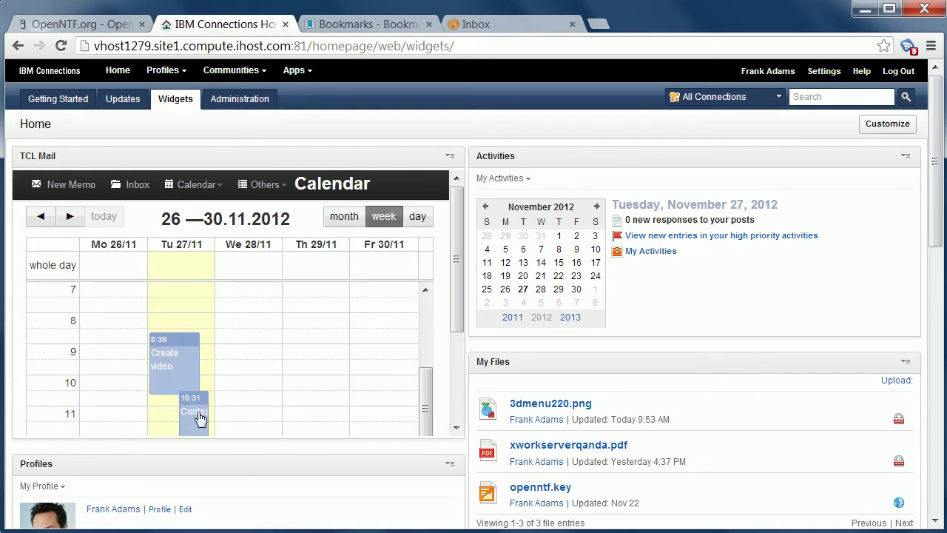
# Step: Refresh the iNotes calendar to find the Contest meeting, then return to Connections Home
pyautogui.click(489, 26)
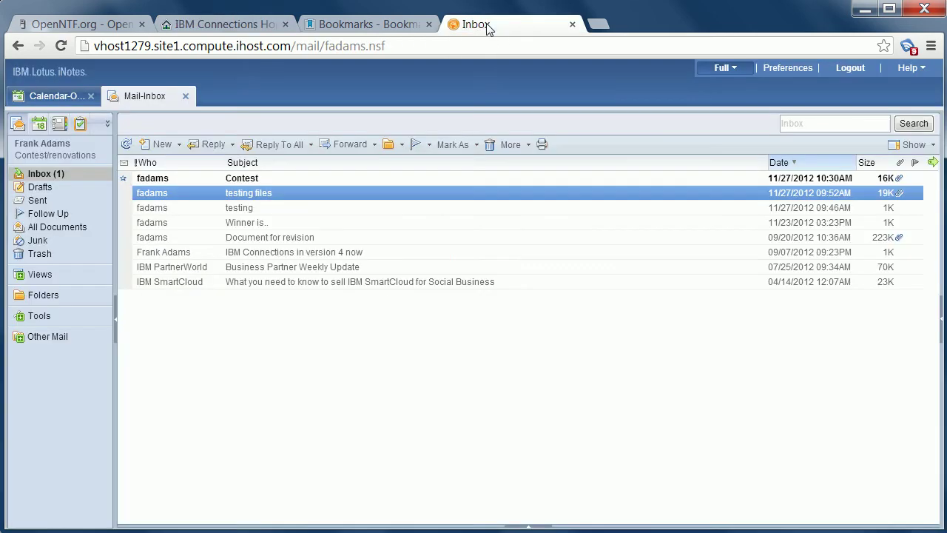
pyautogui.click(39, 124)
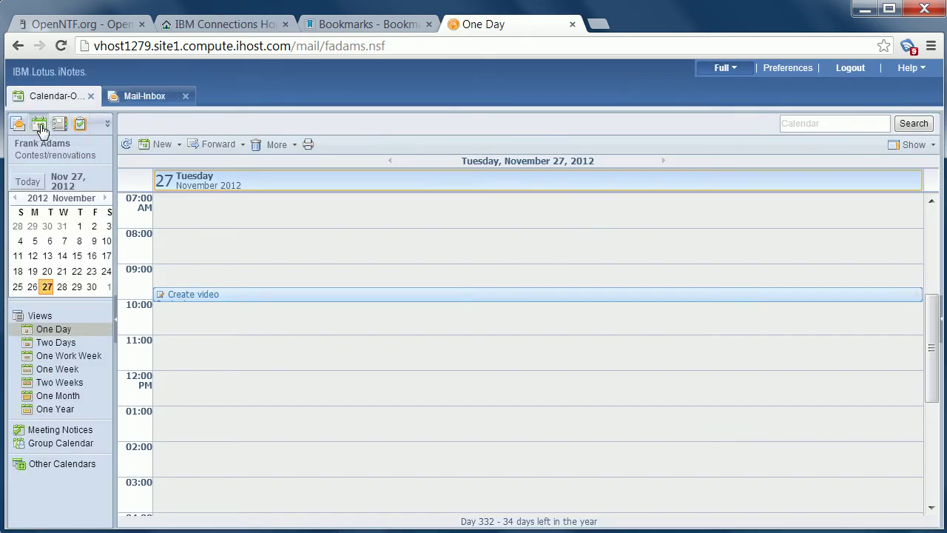
pyautogui.click(125, 144)
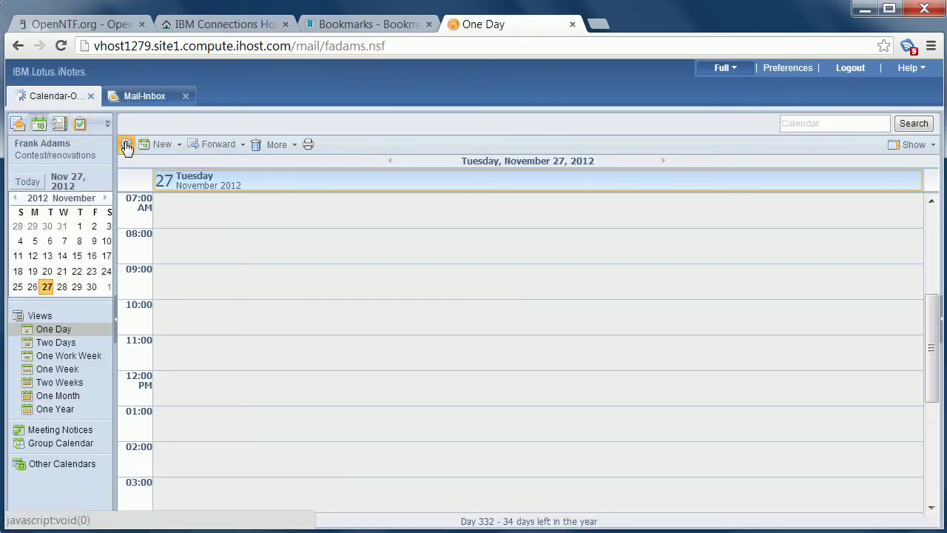
pyautogui.click(220, 28)
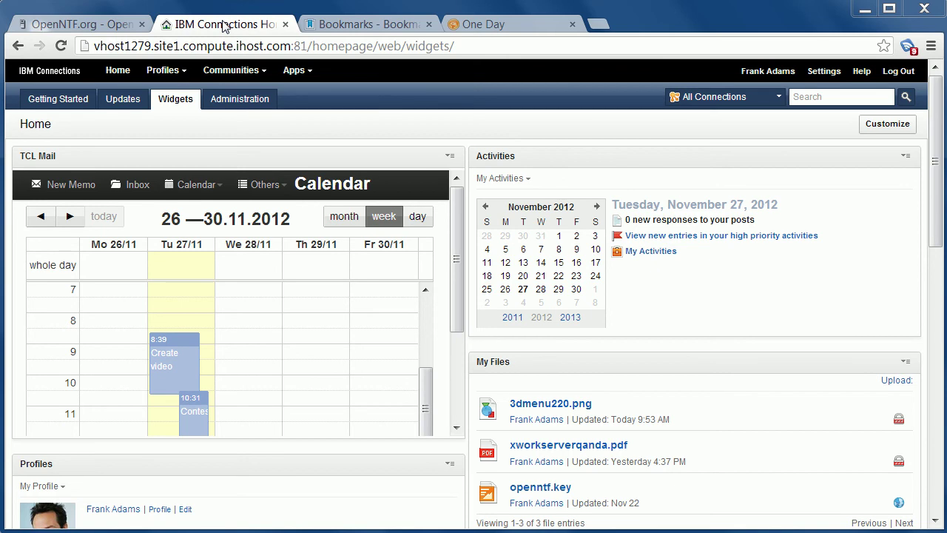
# Step: Open the Contest message at the bottom of the TCL Mail Inbox
pyautogui.click(137, 185)
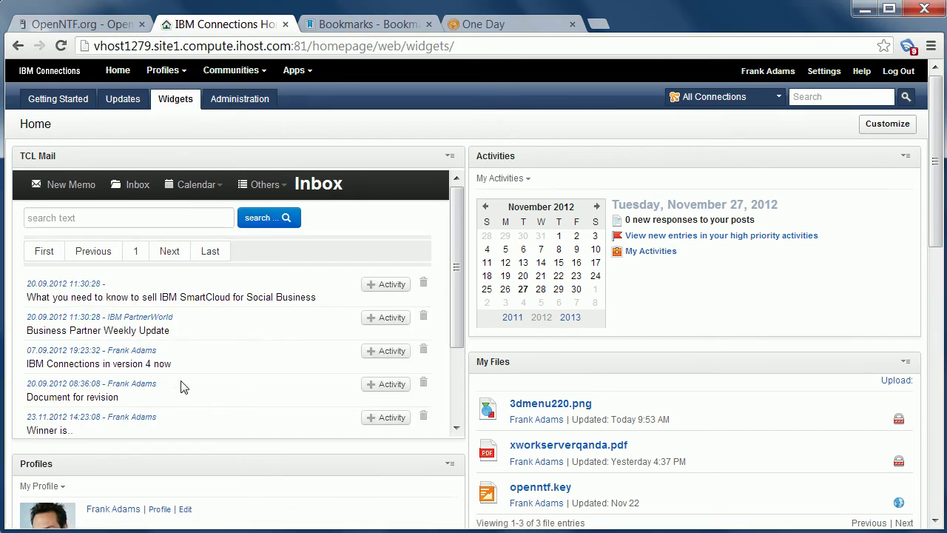
pyautogui.moveTo(457, 309); pyautogui.dragTo(456, 392)
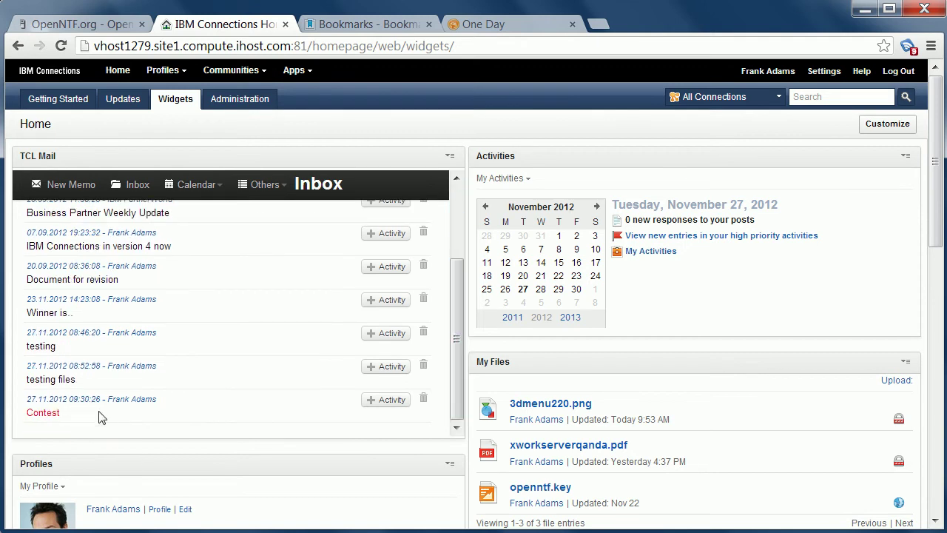
pyautogui.click(54, 413)
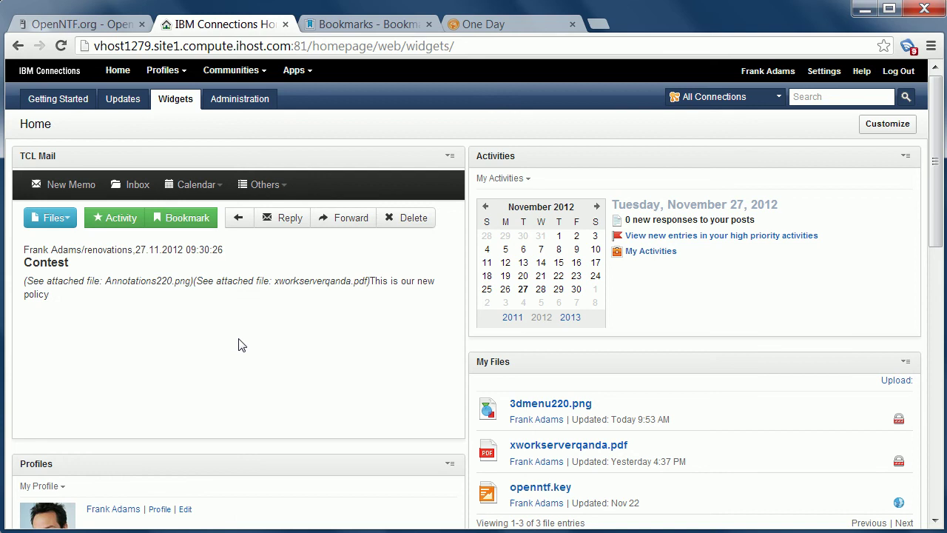
# Step: Upload the attachment Annotations220.png to Connections Files and confirm
pyautogui.click(69, 221)
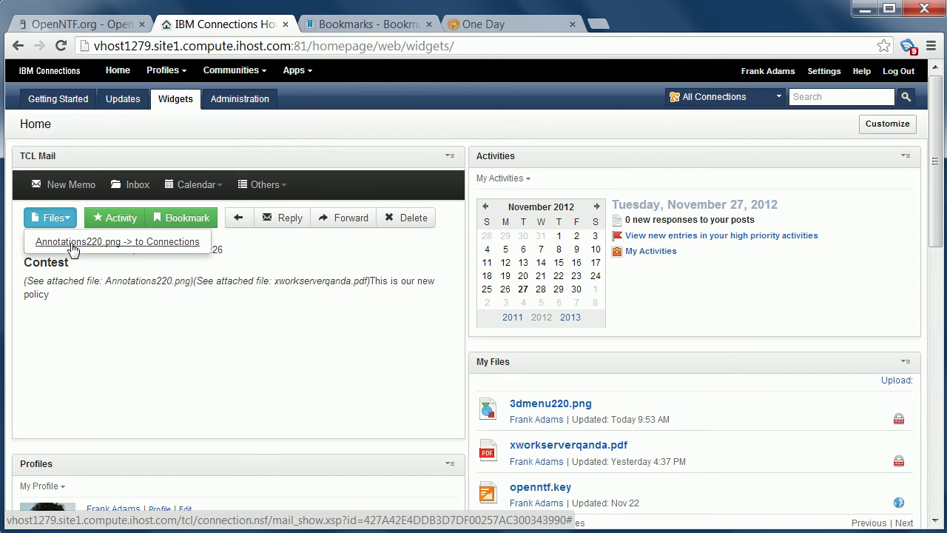
pyautogui.click(121, 249)
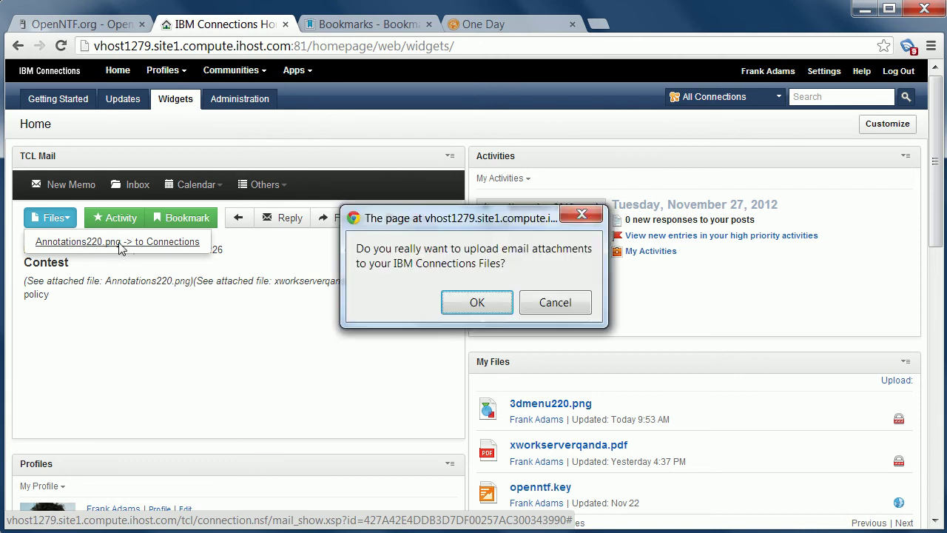
pyautogui.click(482, 300)
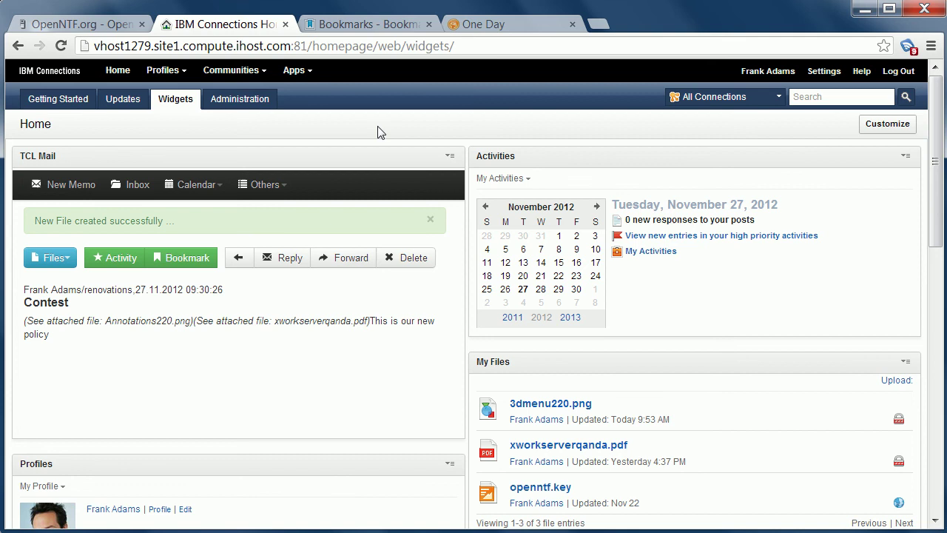
# Step: Check My Files for Annotations220.png via Apps > Files, then return to Connections Home
pyautogui.click(377, 26)
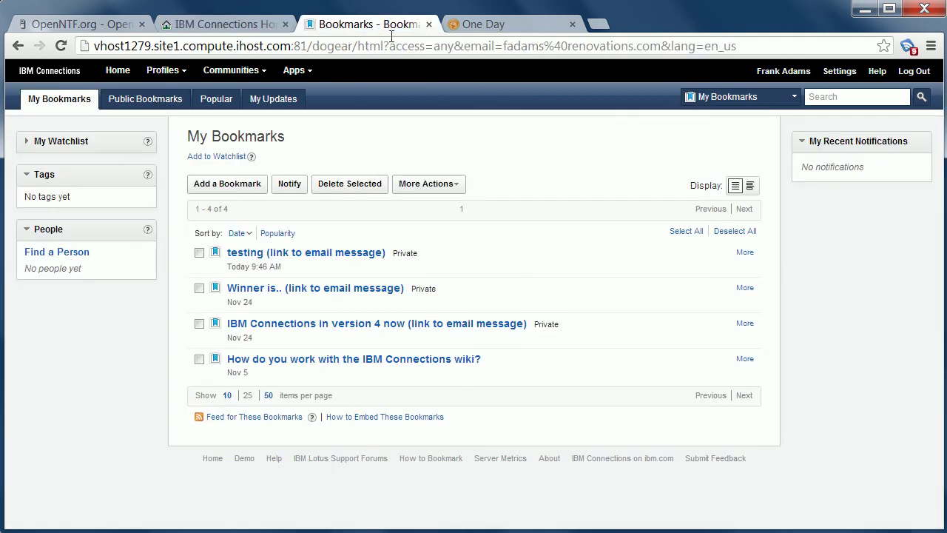
pyautogui.click(294, 71)
pyautogui.click(310, 159)
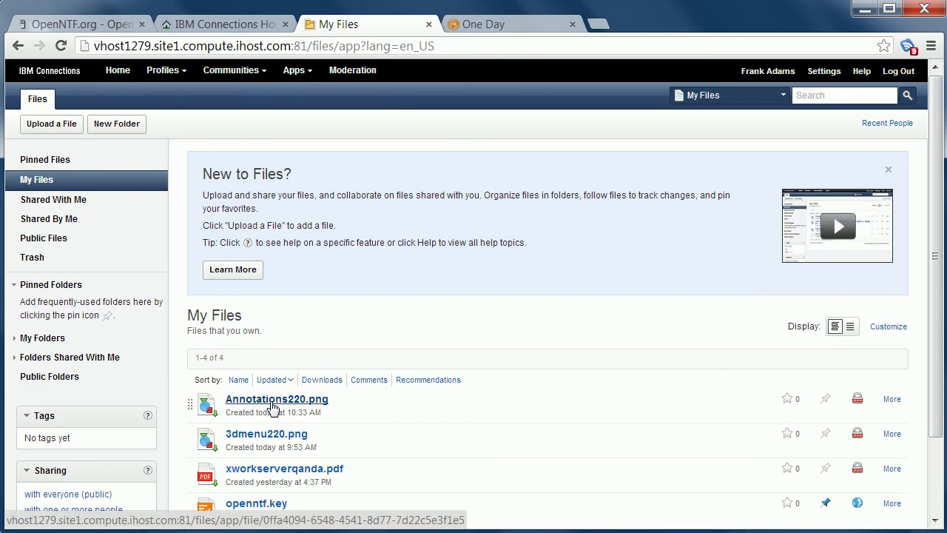
pyautogui.click(212, 27)
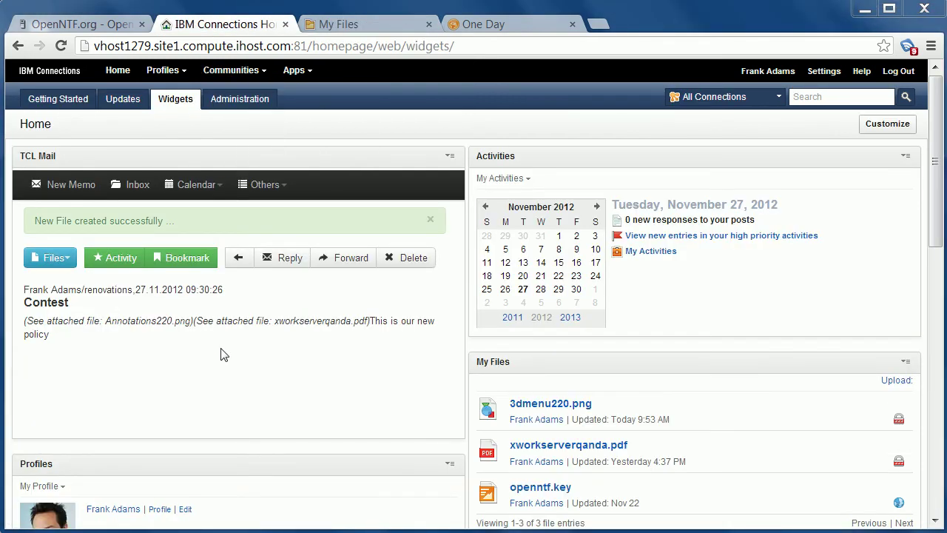
# Step: Turn the Contest email into a new Activity and confirm it
pyautogui.click(117, 260)
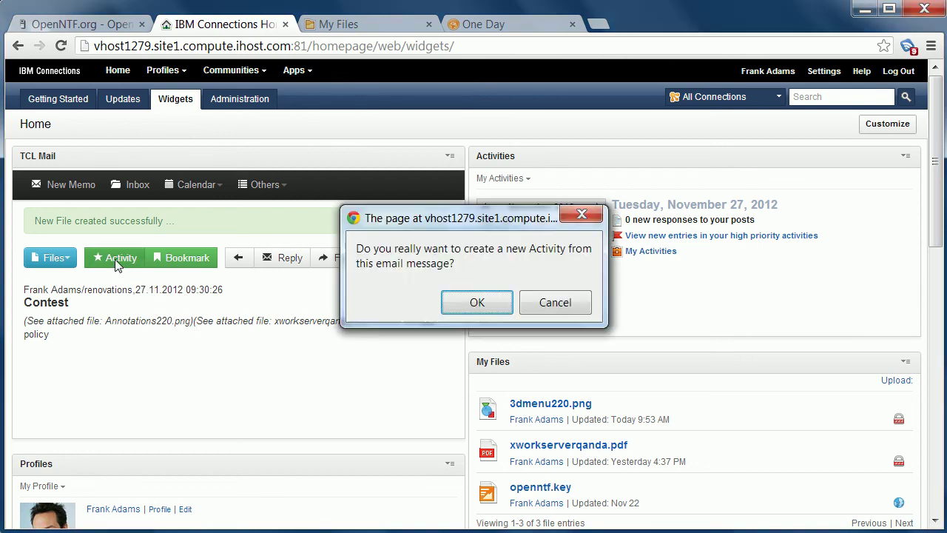
pyautogui.click(464, 309)
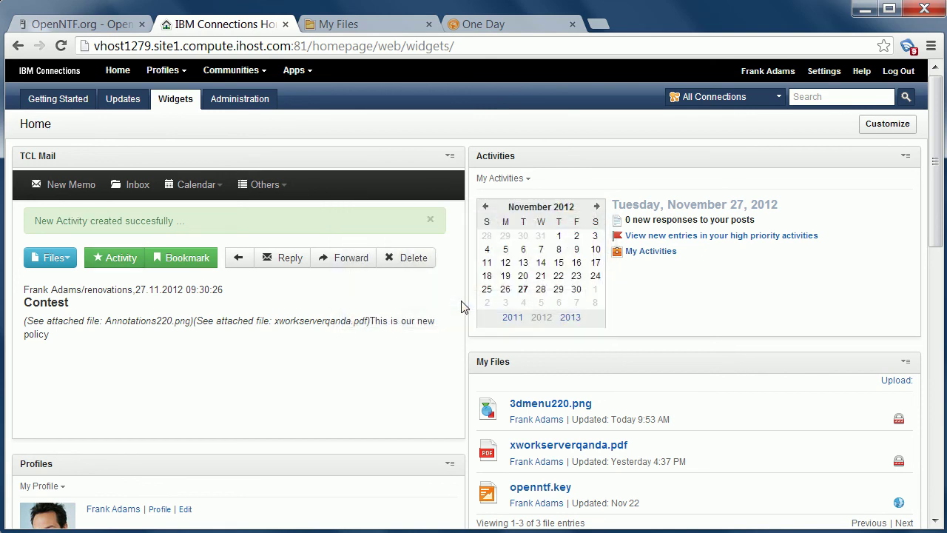
# Step: Confirm Contest tops My Activities, updated today at 10:35 AM, then go back to the Connections home page
pyautogui.click(348, 24)
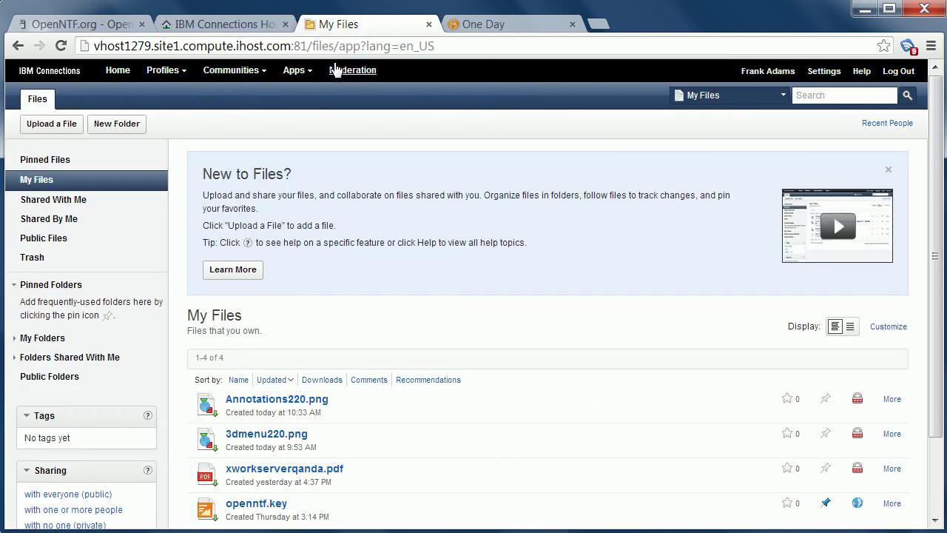
pyautogui.click(299, 70)
pyautogui.click(320, 98)
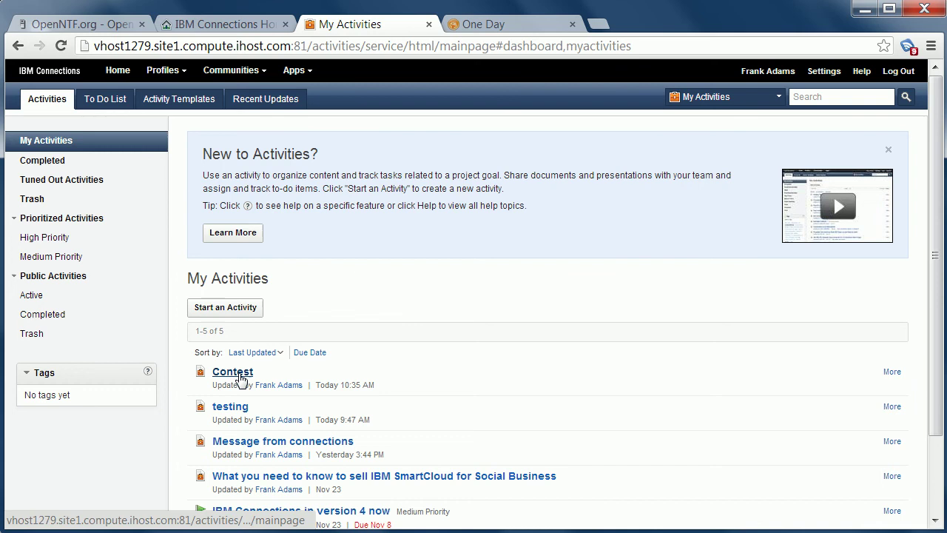
pyautogui.click(226, 30)
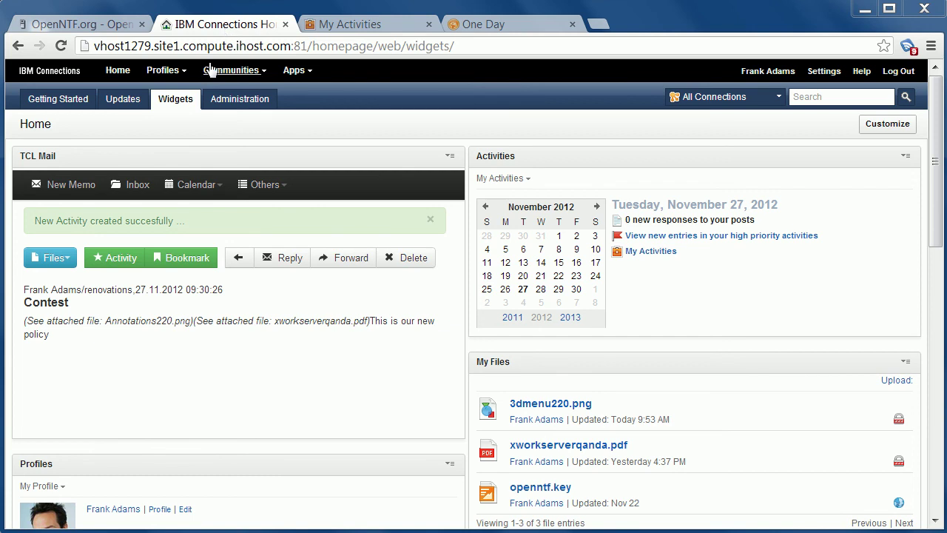
# Step: Bookmark the Contest email from the TCL Mail message view and confirm the prompt
pyautogui.click(190, 259)
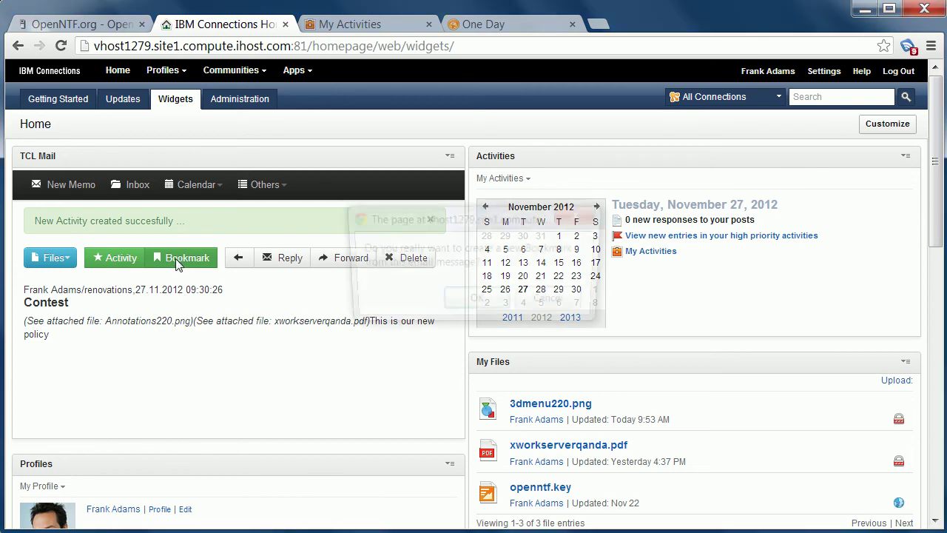
pyautogui.click(467, 308)
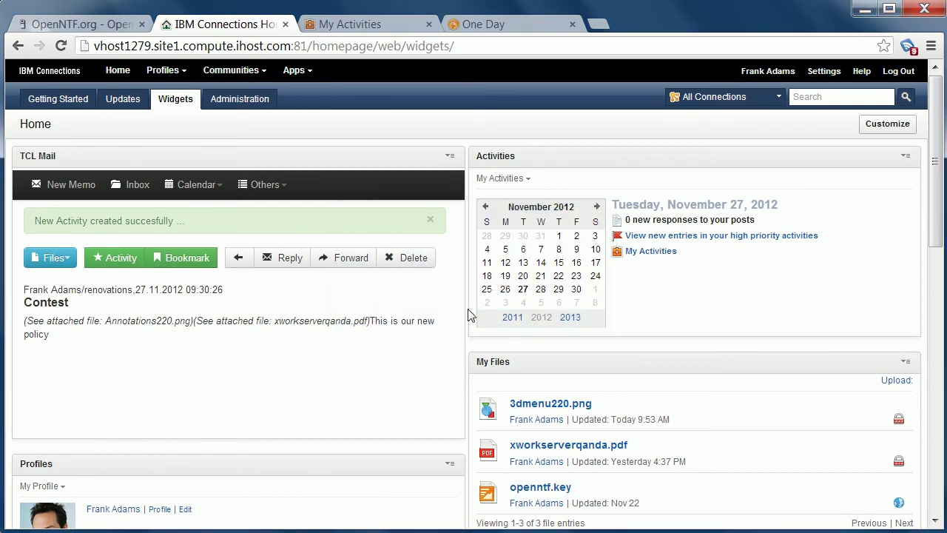
# Step: Open My Bookmarks and check the private 'Contest (link to email message)' bookmark listed at the top
pyautogui.click(352, 28)
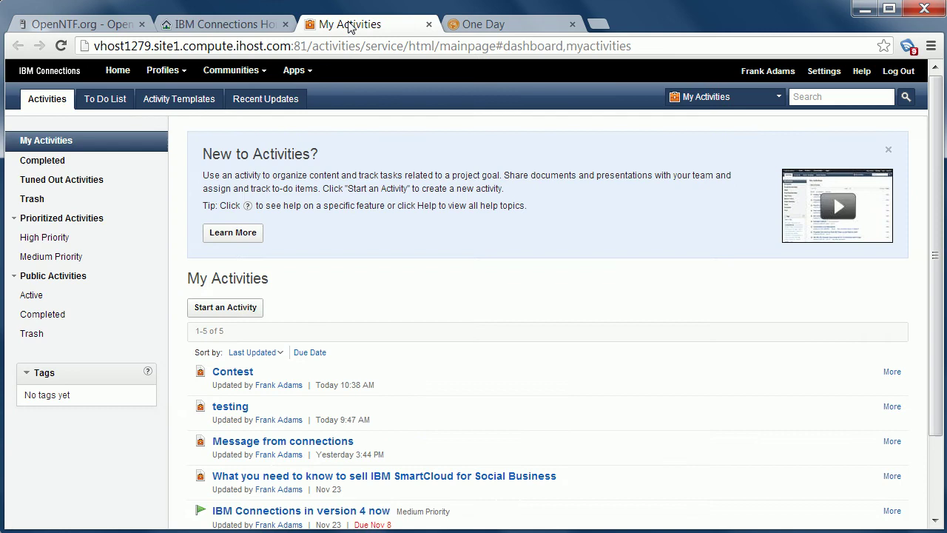
pyautogui.click(233, 70)
pyautogui.click(292, 70)
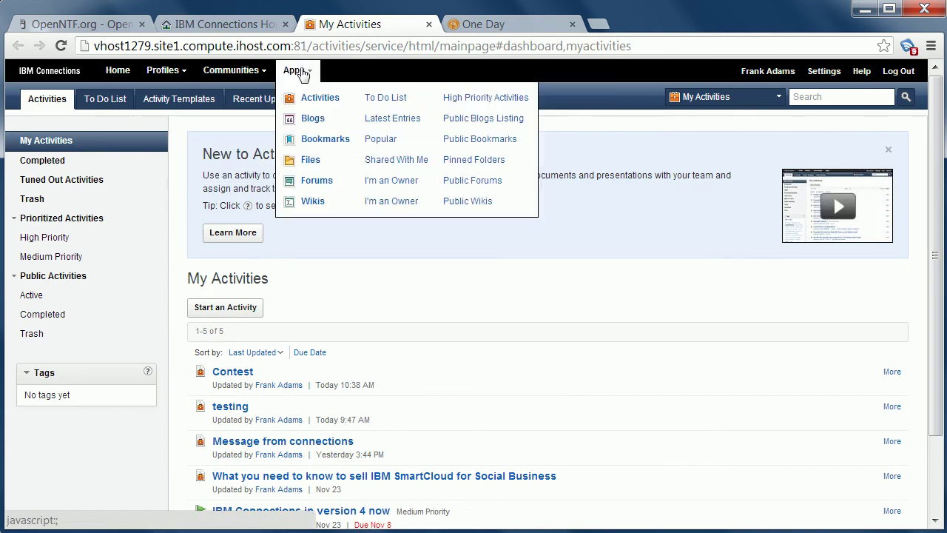
pyautogui.click(321, 139)
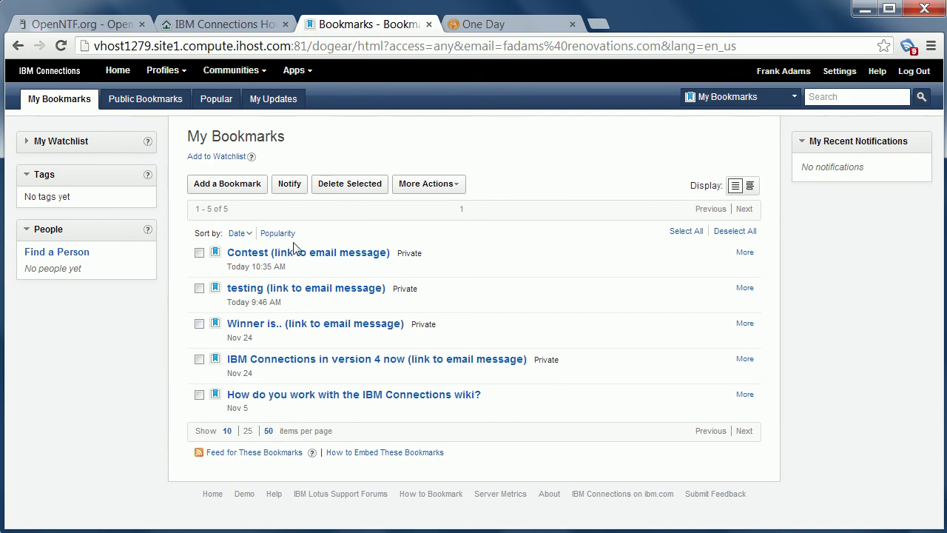
pyautogui.moveTo(398, 253); pyautogui.dragTo(419, 252)
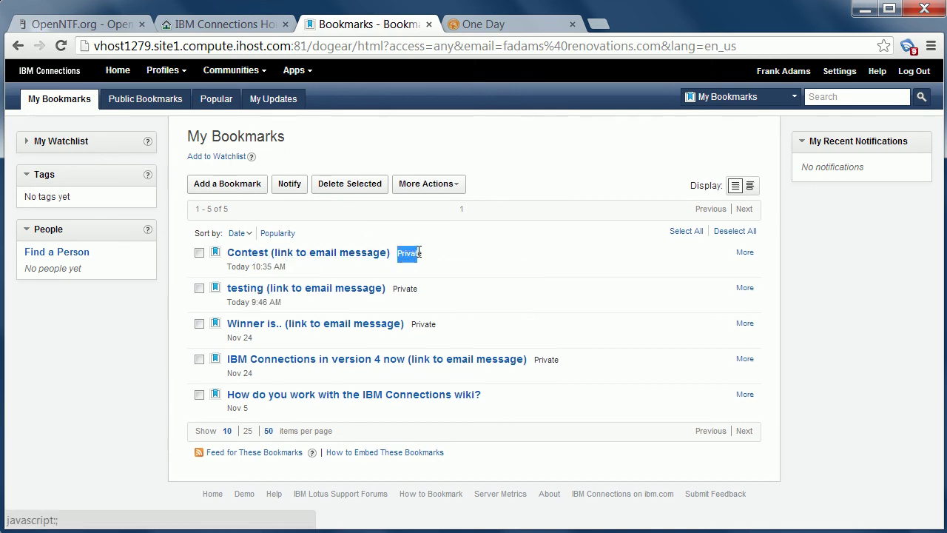
pyautogui.click(464, 261)
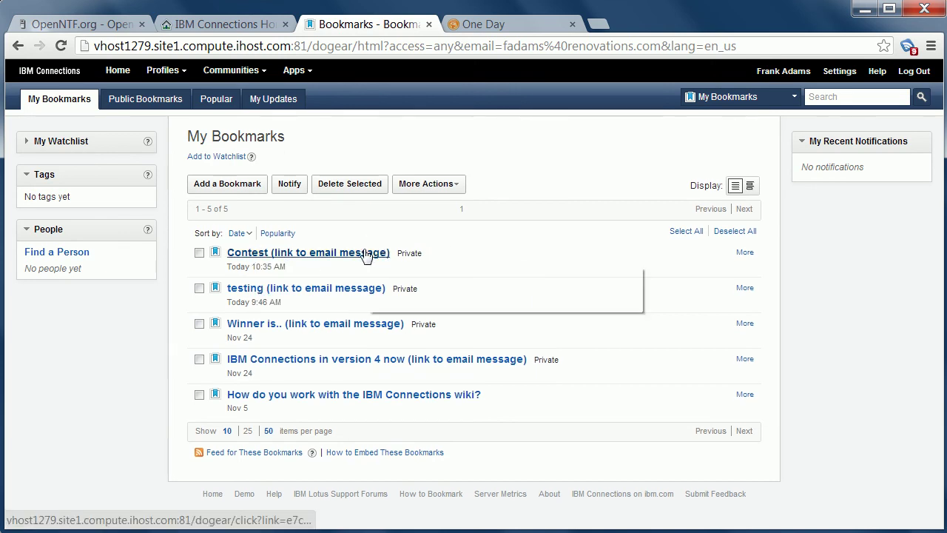